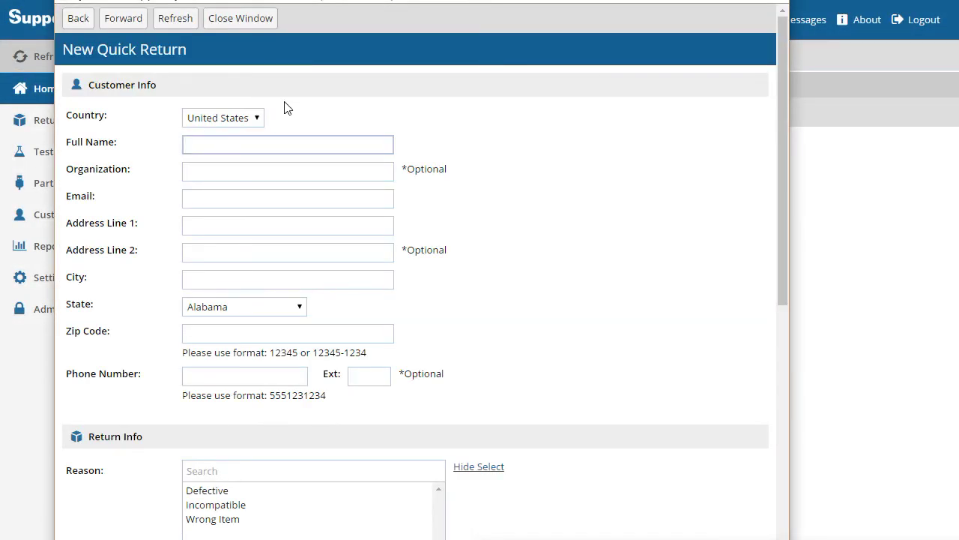
Enter the customer's full name, paste their e-mail address, and type the street address
{"action": "key", "text": "Tab"}
{"action": "key", "text": "Tab"}
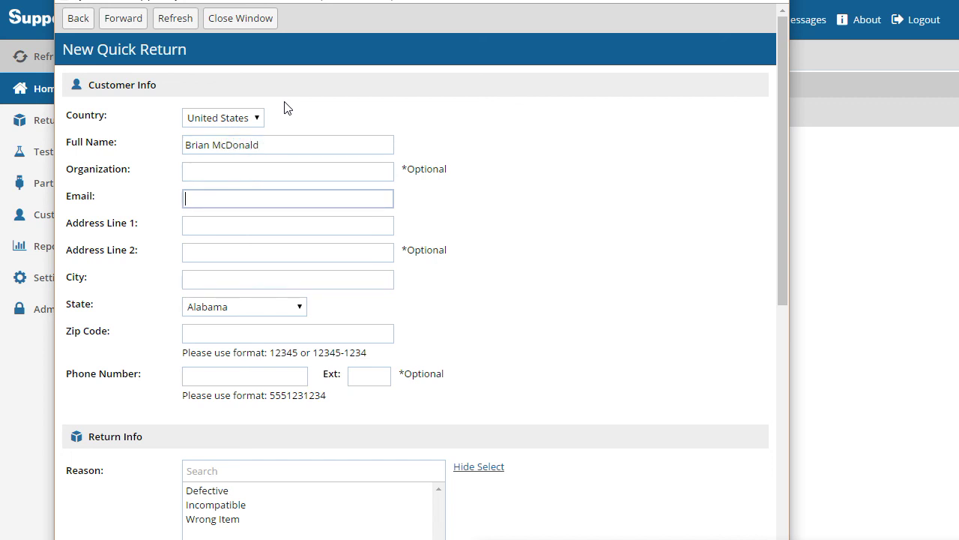
{"action": "key", "text": "ctrl+v"}
{"action": "key", "text": "Tab"}
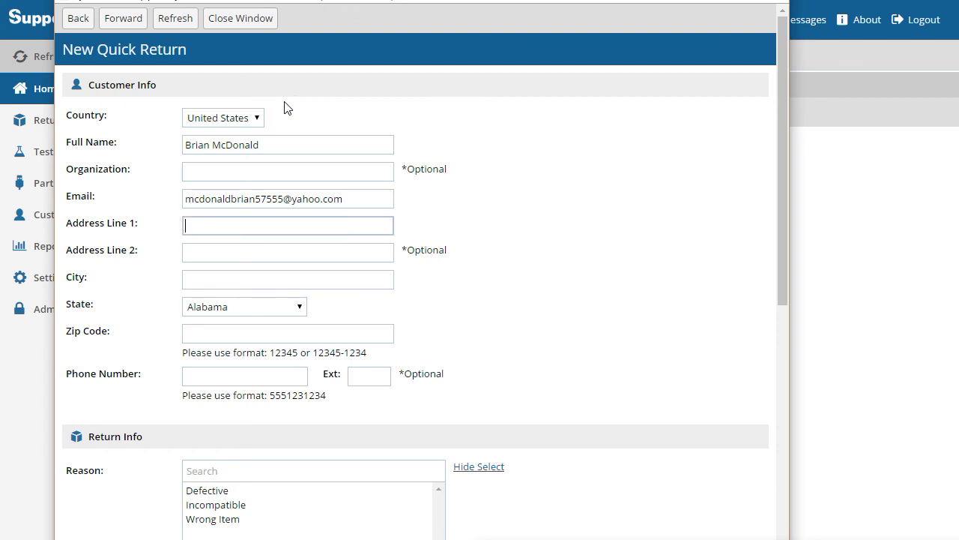
{"action": "key", "text": "Tab"}
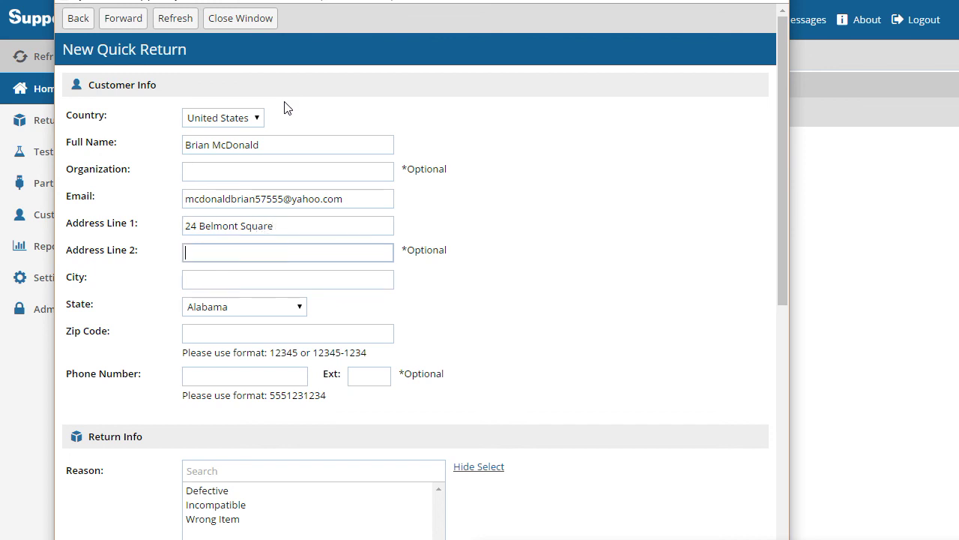
{"action": "key", "text": "Tab"}
Fill in the customer's city, state, zip code and phone number
{"action": "type", "text": "Doylestown"}
{"action": "key", "text": "Tab"}
{"action": "key", "text": "p"}
{"action": "key", "text": "Tab"}
{"action": "type", "text": "18901"}
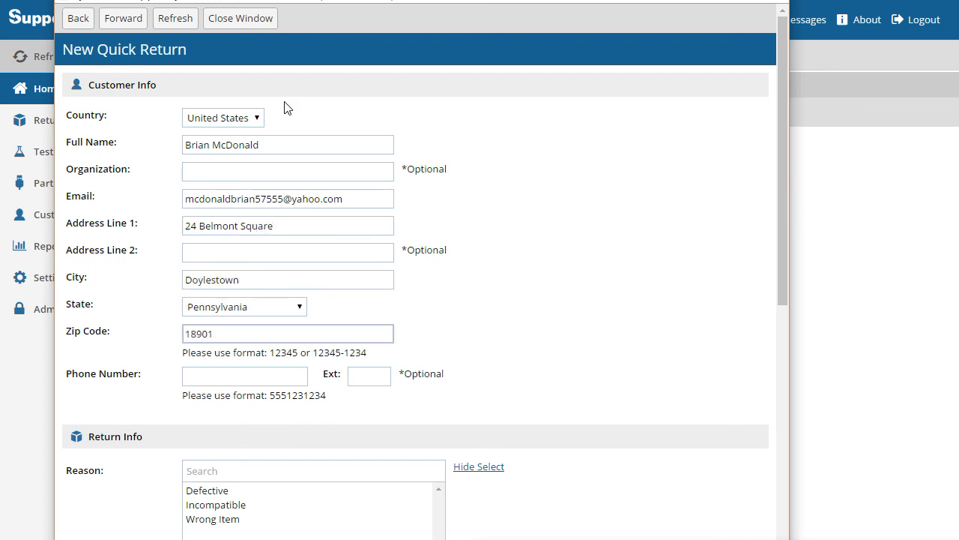
{"action": "key", "text": "Tab"}
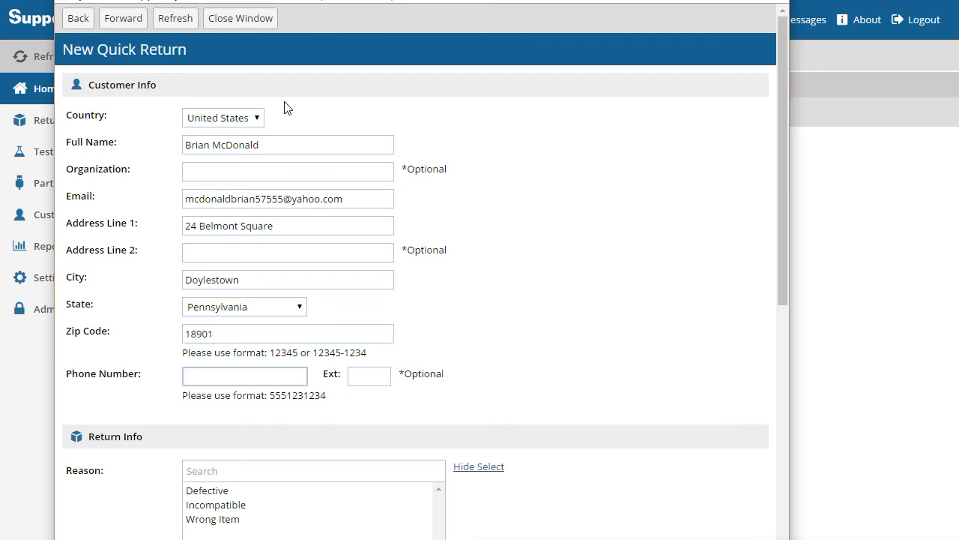
{"action": "scroll", "coordinate": [94, 338], "scroll_direction": "down", "scroll_amount": 3}
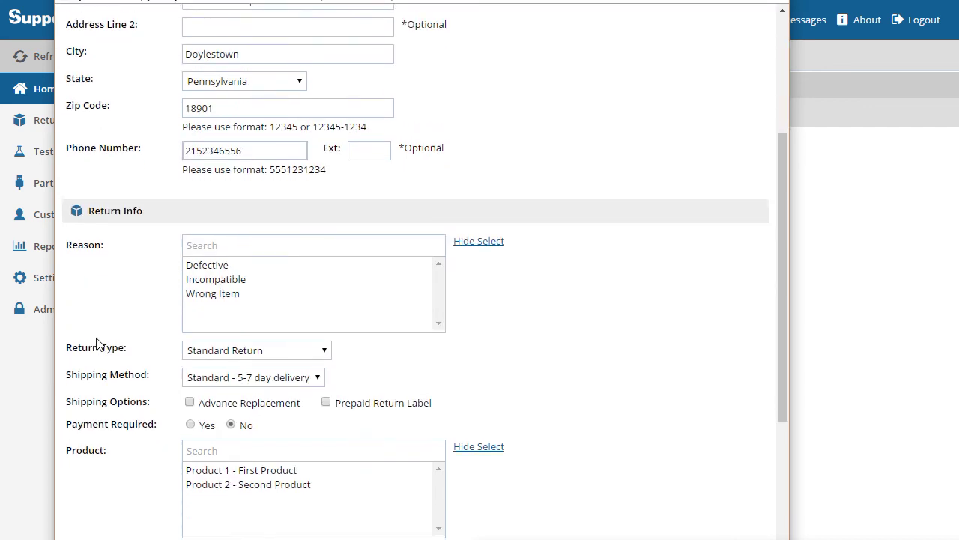
Choose Incompatible from the Reason list in the Return Info section
{"action": "scroll", "coordinate": [96, 343], "scroll_direction": "down", "scroll_amount": 2}
{"action": "scroll", "coordinate": [96, 342], "scroll_direction": "up", "scroll_amount": 1}
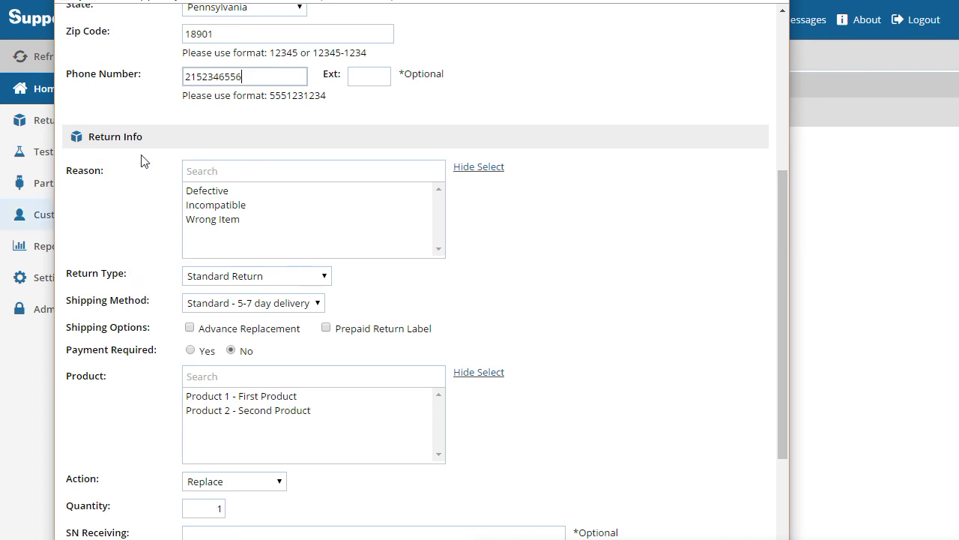
{"action": "left_click", "coordinate": [247, 191]}
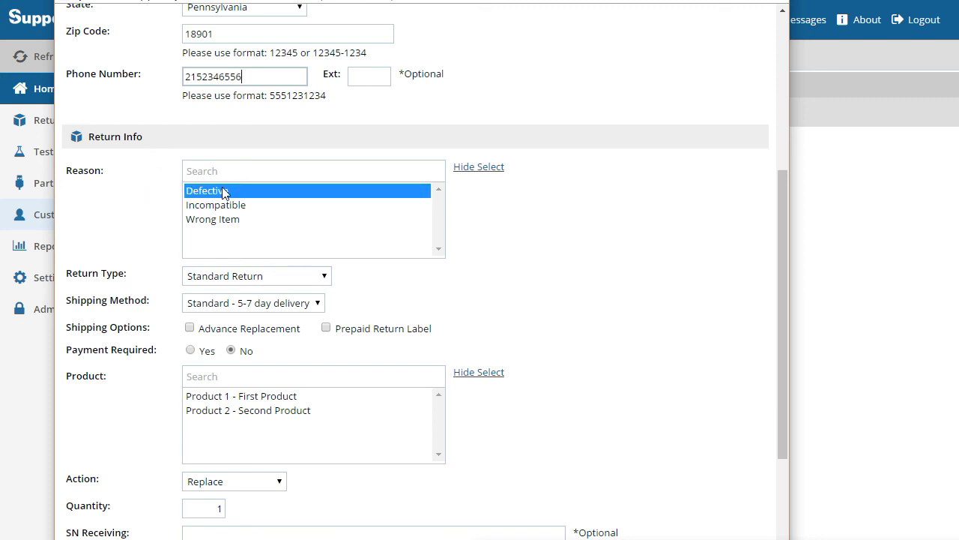
{"action": "left_click", "coordinate": [273, 204]}
{"action": "left_click", "coordinate": [276, 221]}
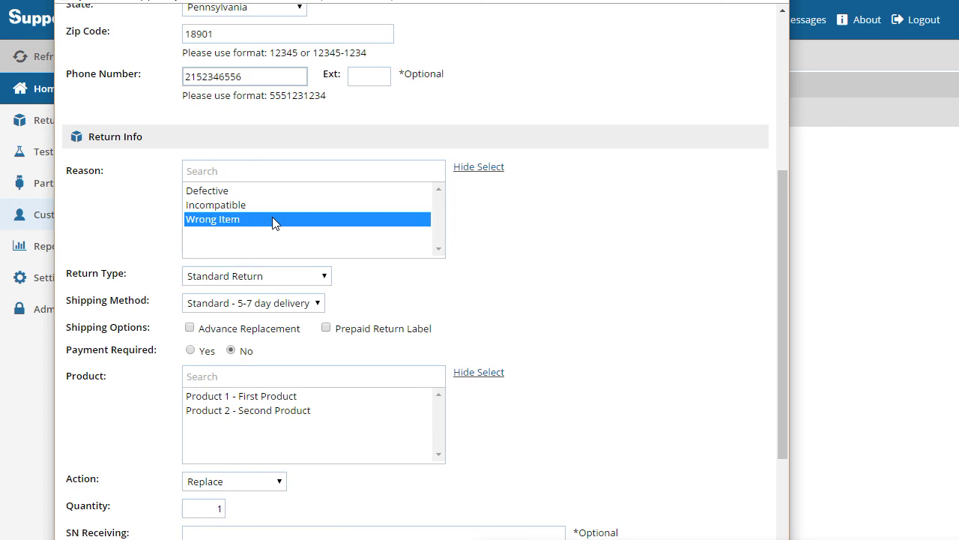
{"action": "left_click", "coordinate": [274, 211]}
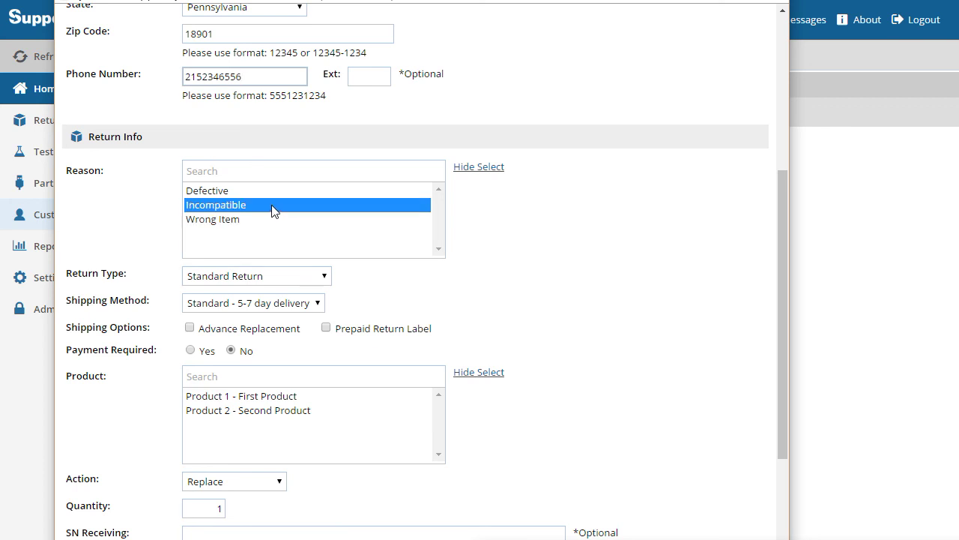
{"action": "double_click", "coordinate": [273, 210]}
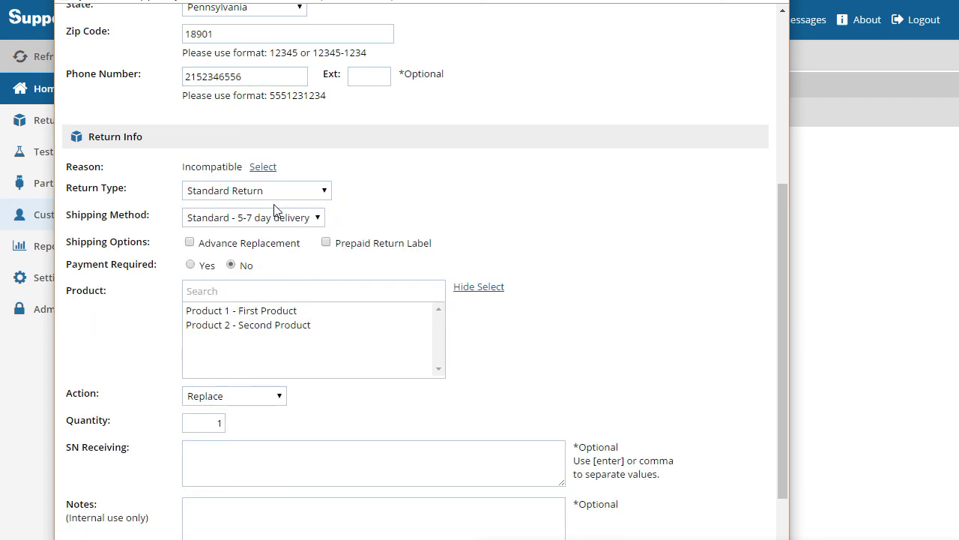
{"action": "left_click", "coordinate": [260, 192]}
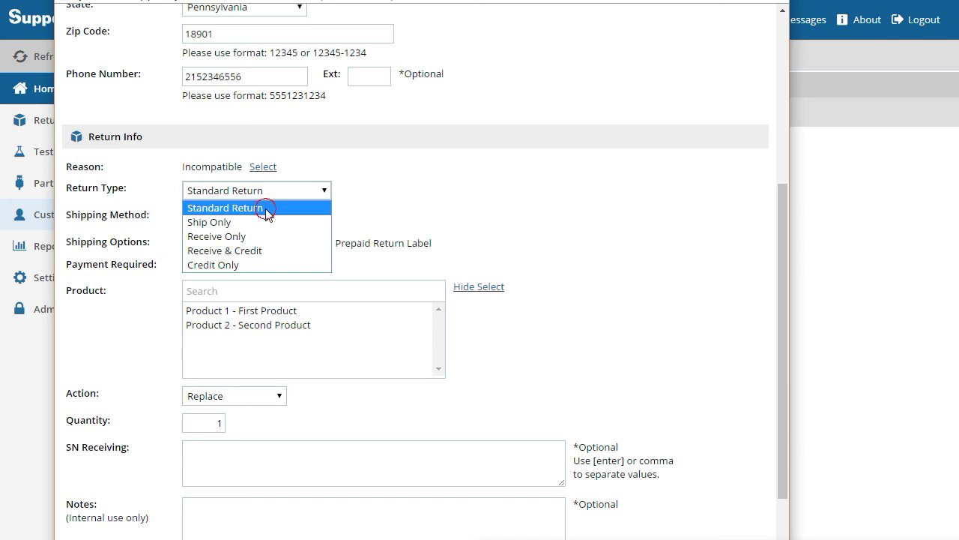
{"action": "left_click", "coordinate": [269, 215]}
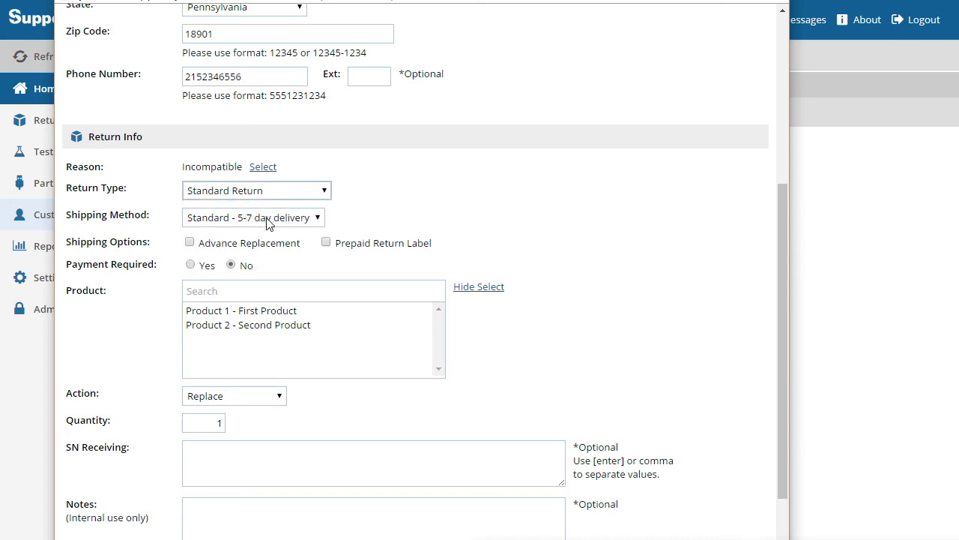
{"action": "left_click", "coordinate": [267, 219]}
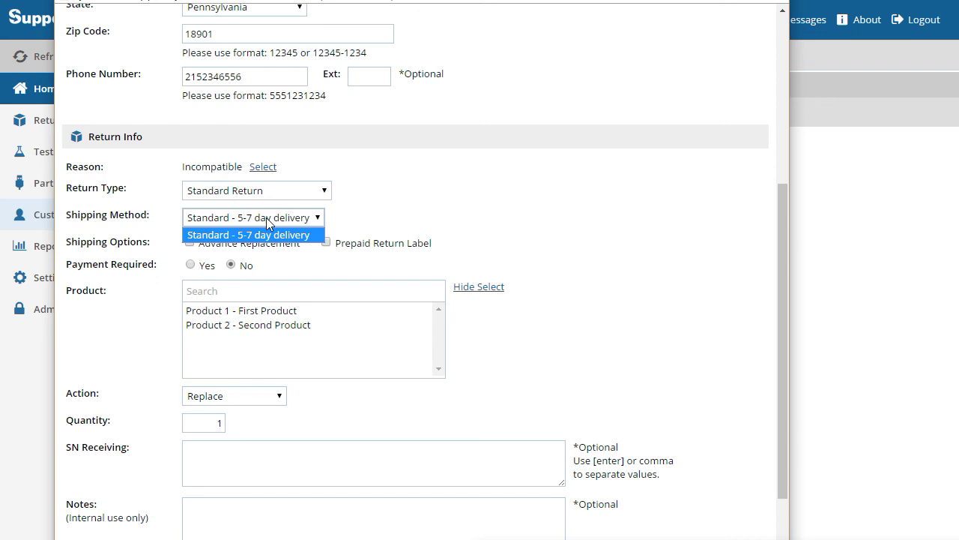
{"action": "left_click", "coordinate": [266, 218]}
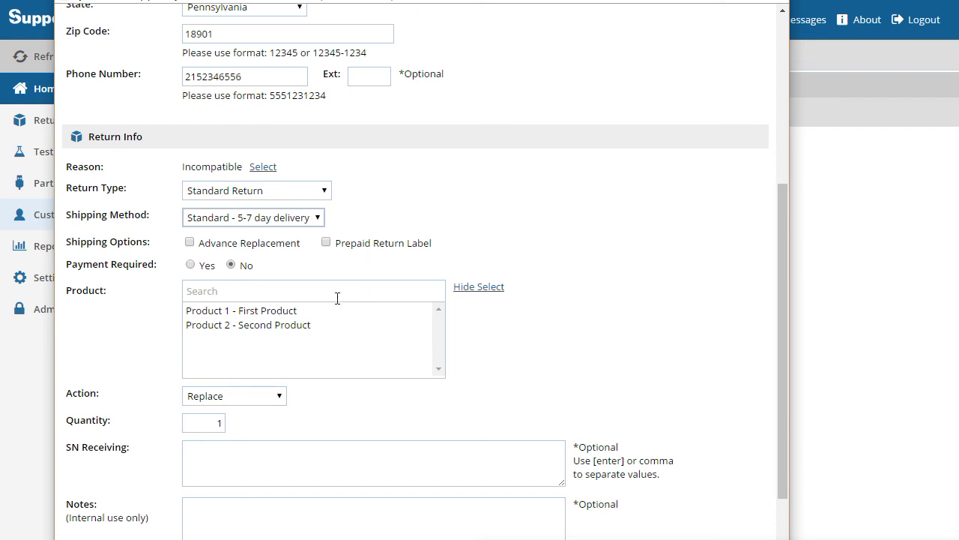
{"action": "left_click", "coordinate": [235, 328]}
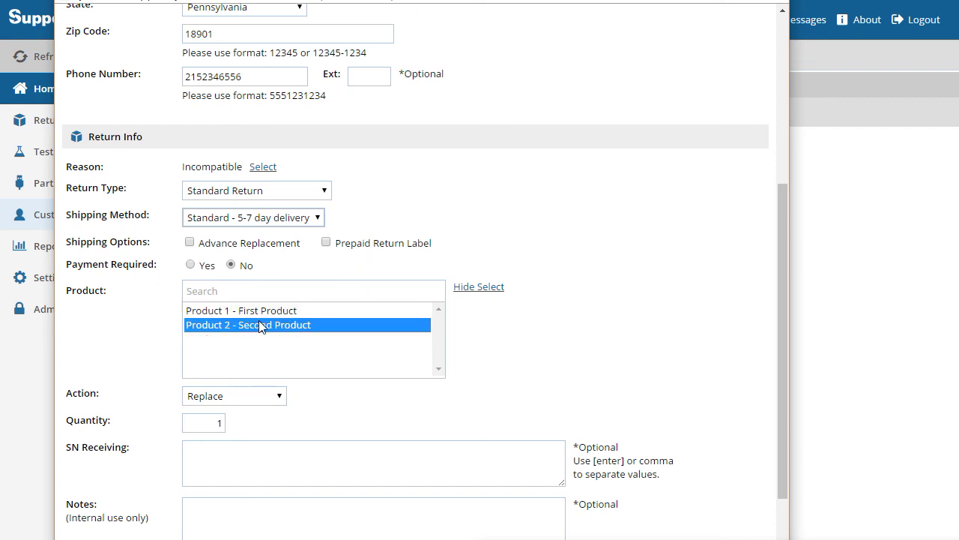
Select 'Product 1 - First Product' as the returned product and keep Replace as the action
{"action": "key", "text": "Up"}
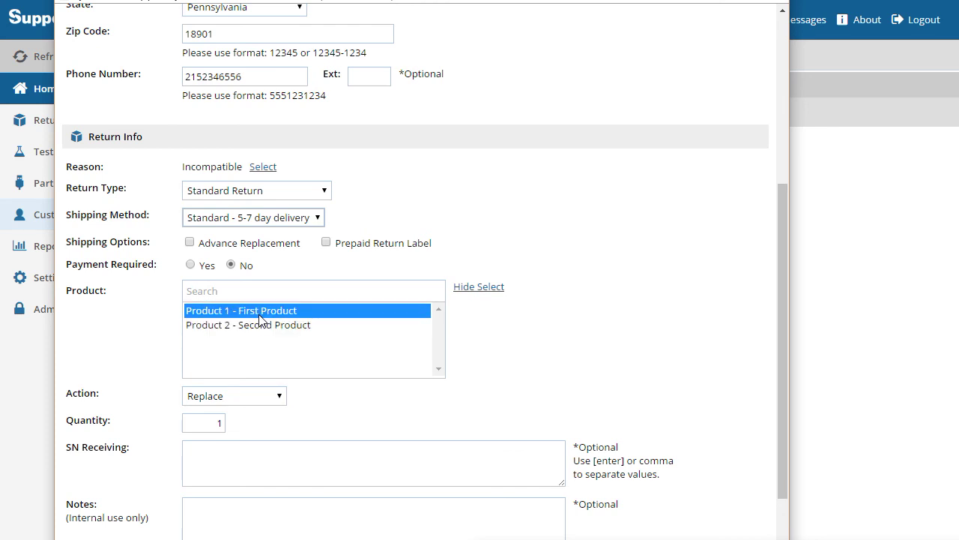
{"action": "left_click", "coordinate": [192, 323]}
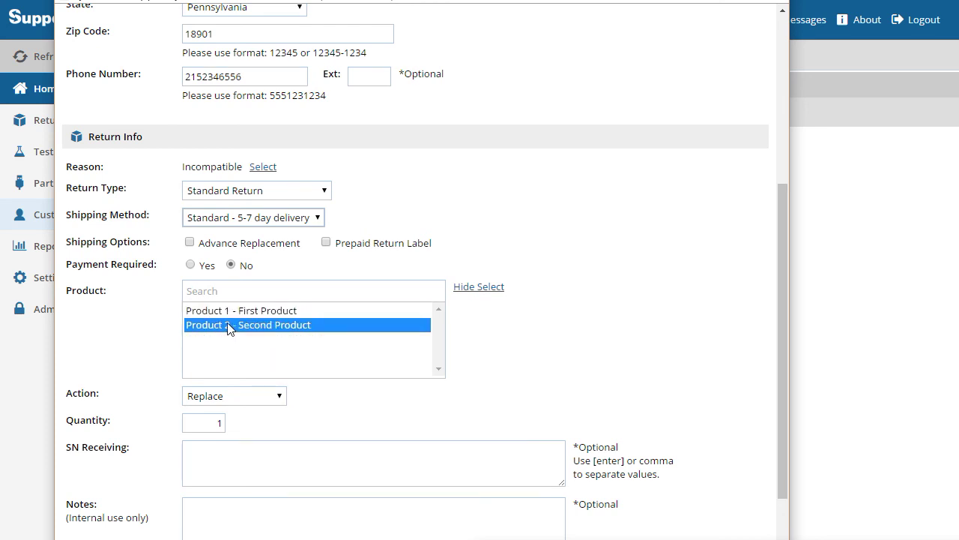
{"action": "left_click", "coordinate": [246, 313]}
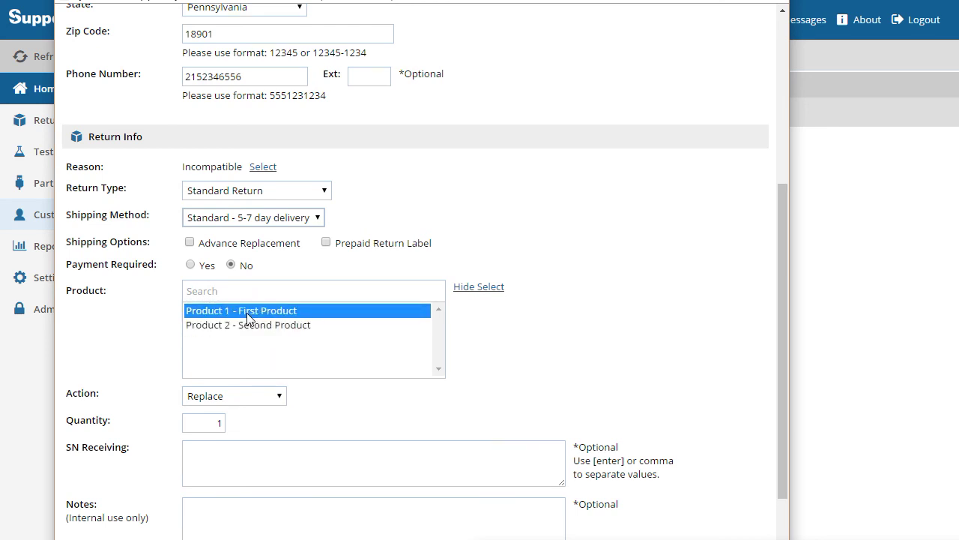
{"action": "left_click", "coordinate": [248, 314]}
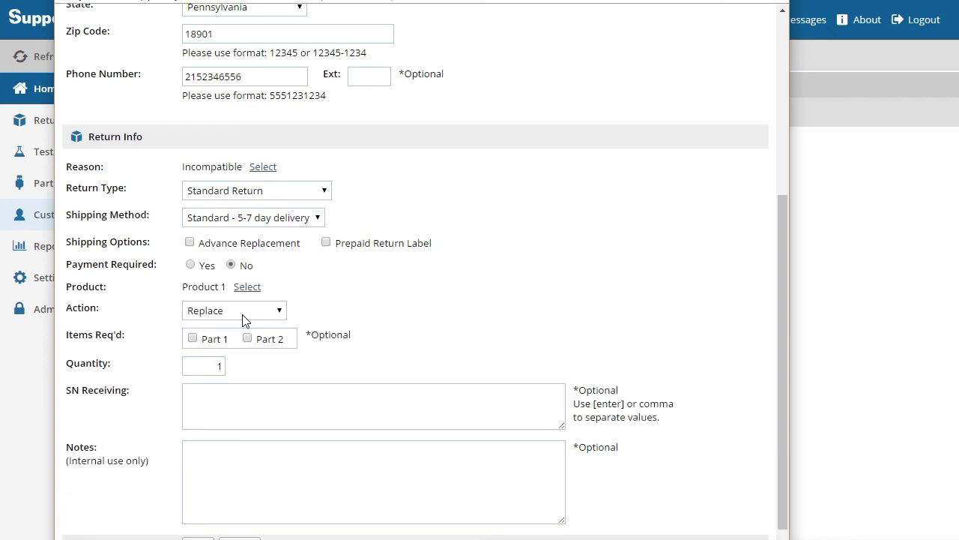
{"action": "left_click", "coordinate": [243, 315]}
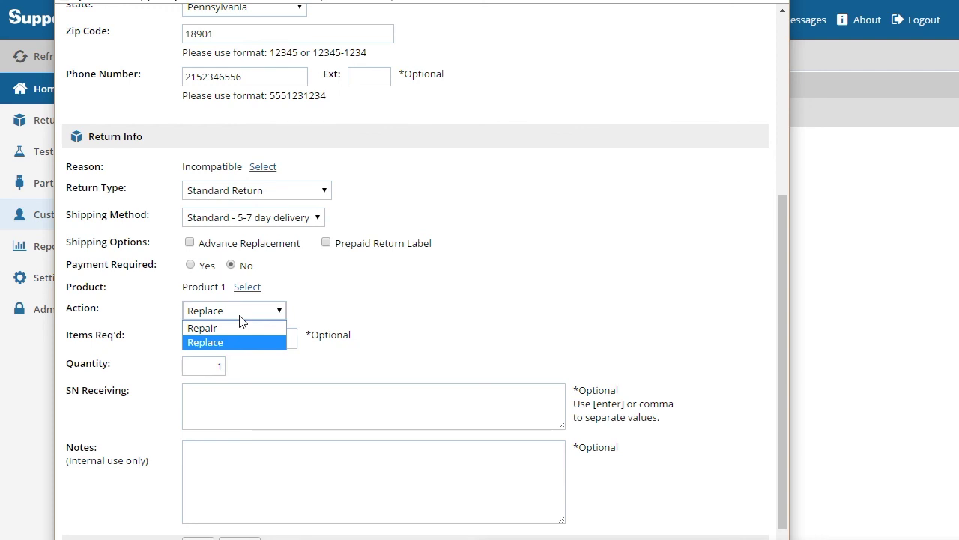
{"action": "left_click", "coordinate": [236, 341]}
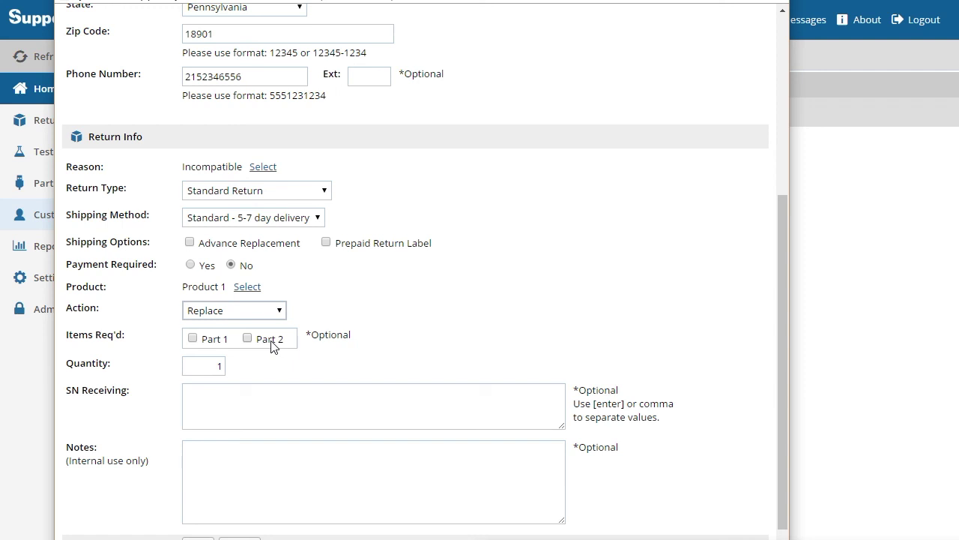
Leave SN Receiving and Notes empty and save the return with customer notification e-mail checked
{"action": "left_click", "coordinate": [248, 415]}
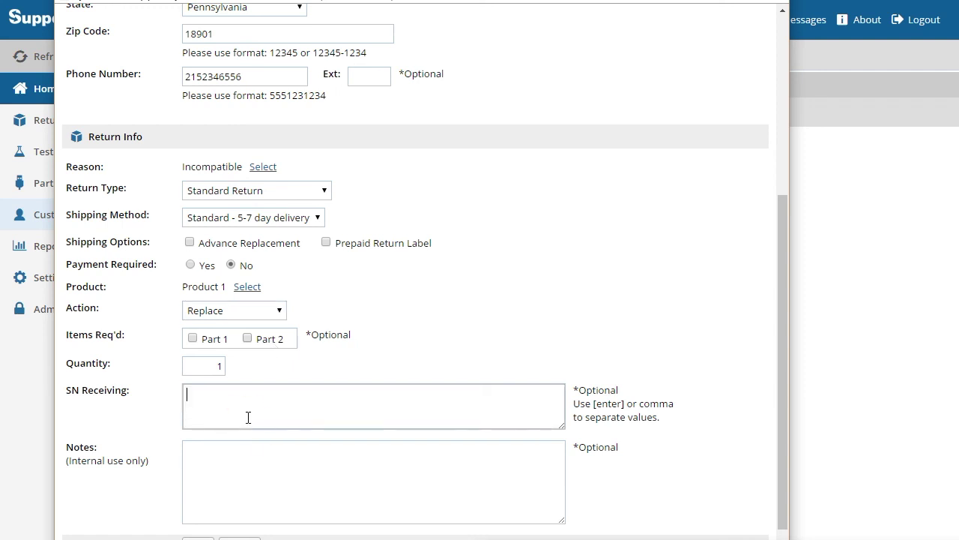
{"action": "scroll", "coordinate": [248, 417], "scroll_direction": "down", "scroll_amount": 1}
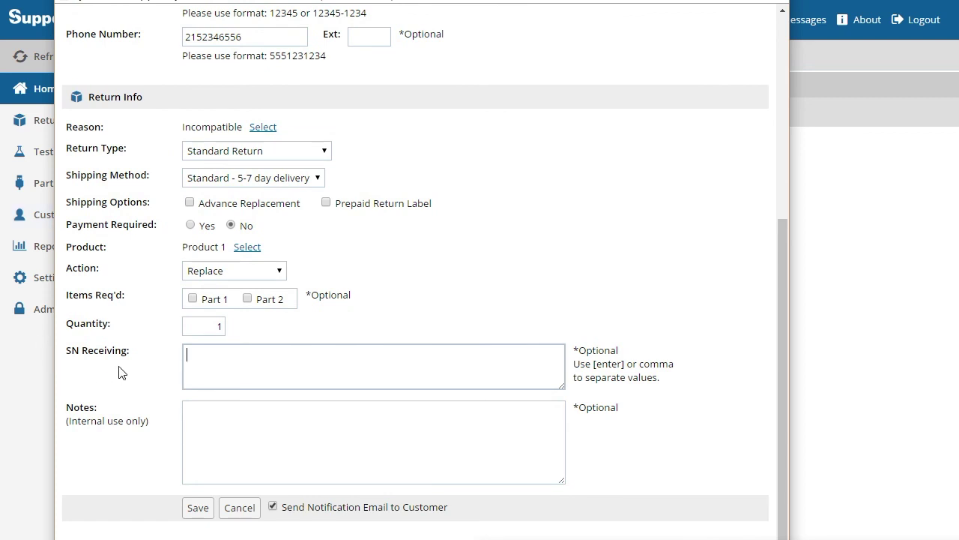
{"action": "left_click", "coordinate": [275, 443]}
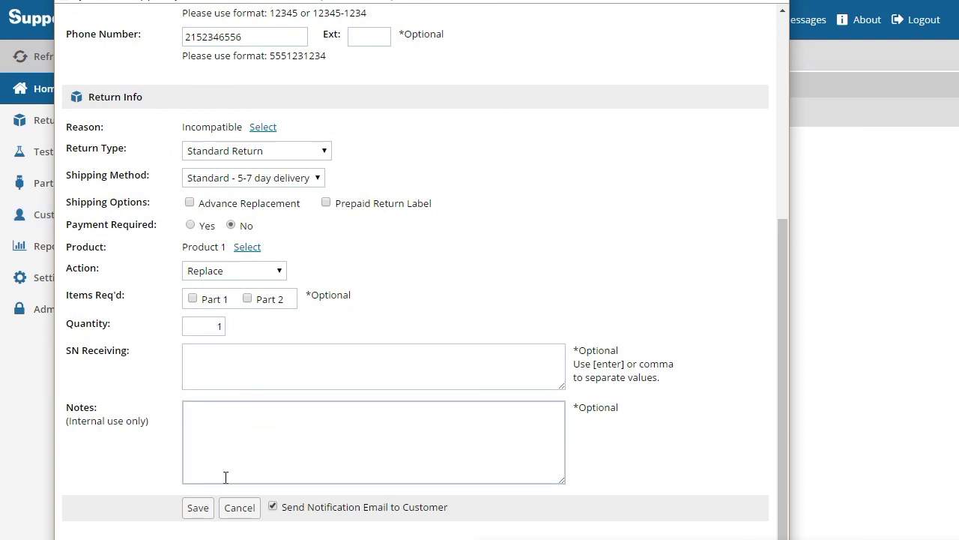
{"action": "left_click", "coordinate": [198, 508]}
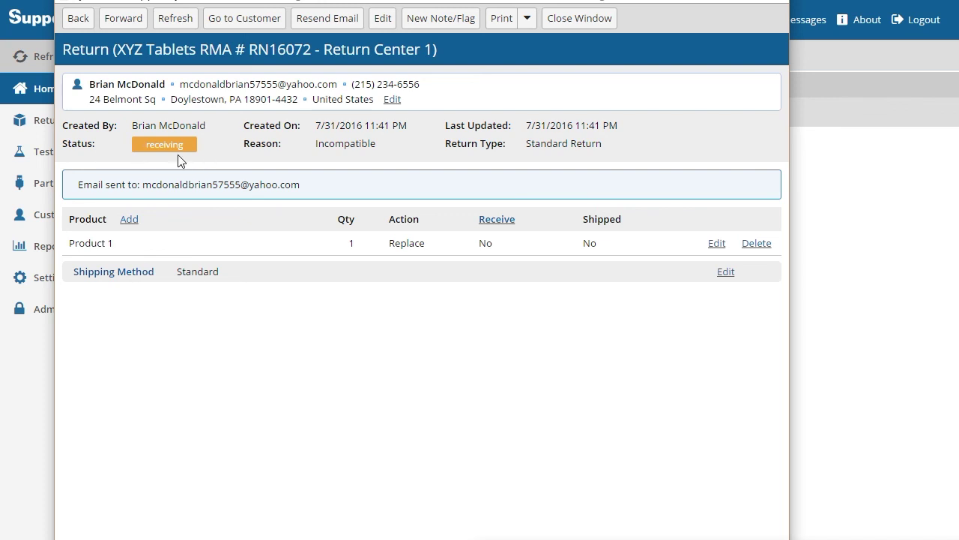
Close the saved return's Return detail window
{"action": "left_click", "coordinate": [575, 21]}
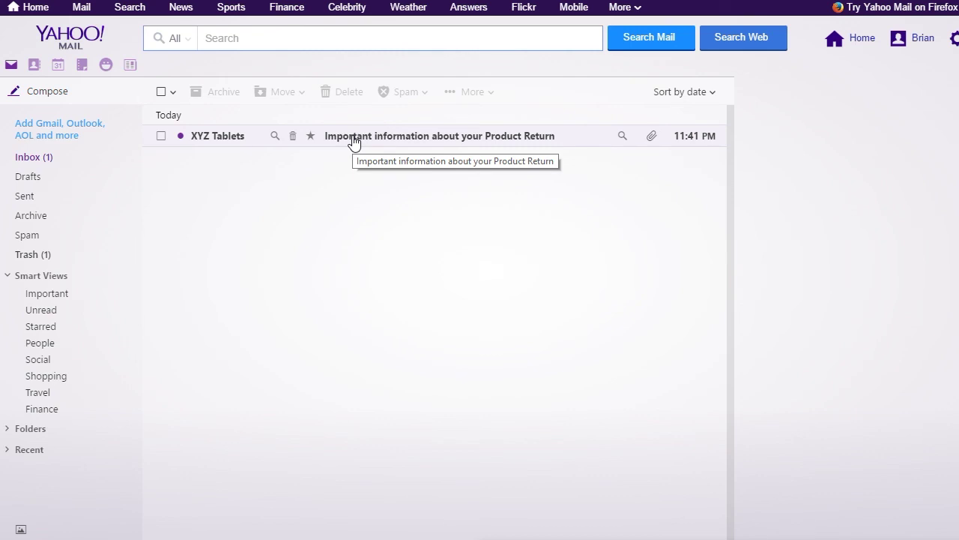
Open the XYZ Tablets 'Important information about your Product Return' e-mail and preview Address_Label.pdf
{"action": "left_click", "coordinate": [354, 142]}
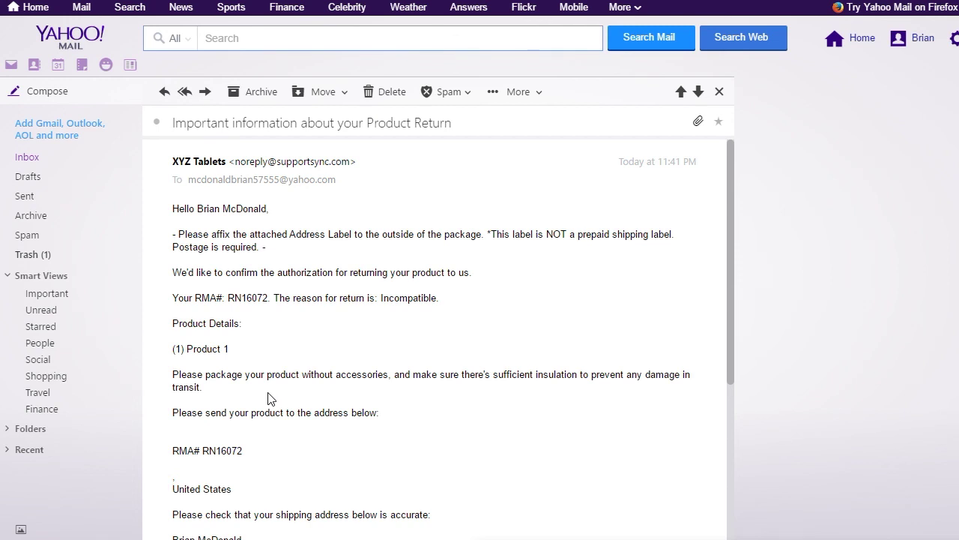
{"action": "scroll", "coordinate": [330, 351], "scroll_direction": "down", "scroll_amount": 2}
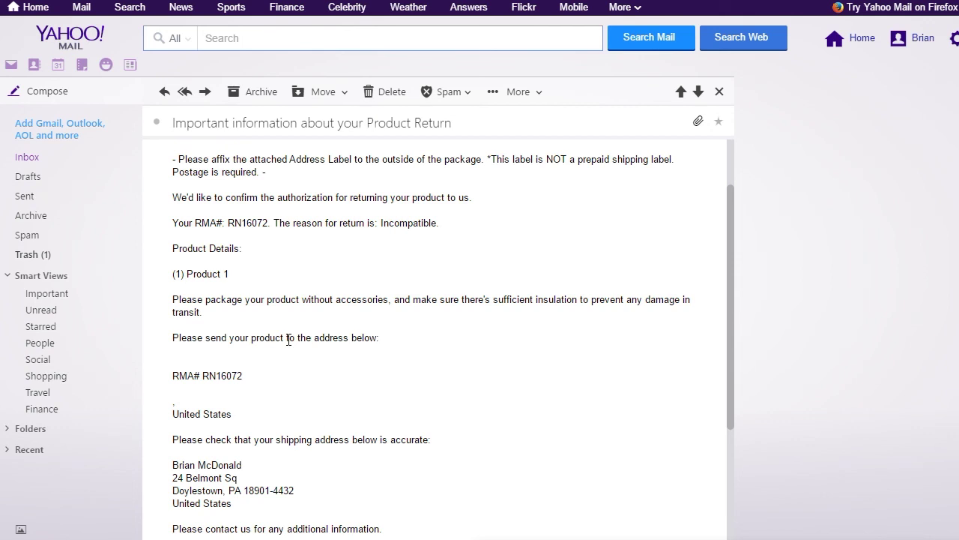
{"action": "scroll", "coordinate": [297, 367], "scroll_direction": "down", "scroll_amount": 5}
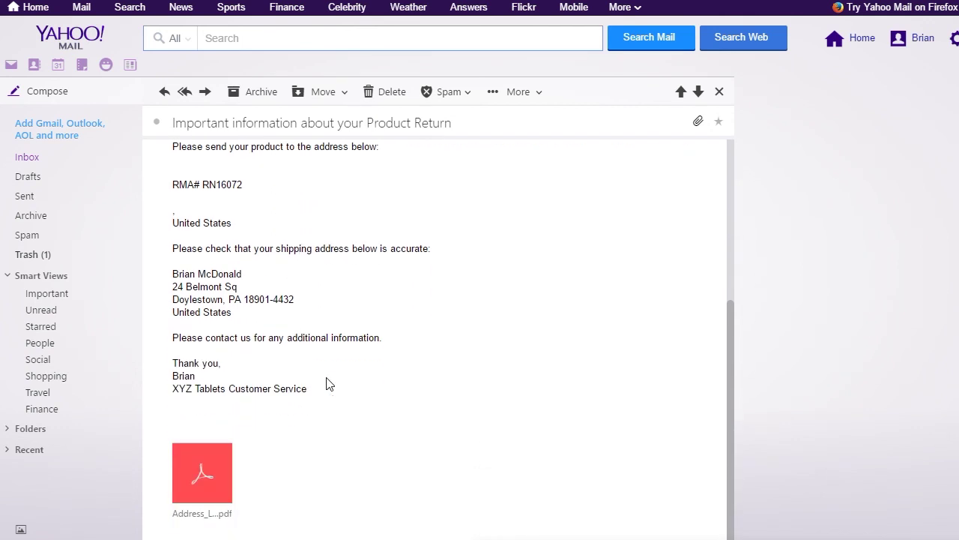
{"action": "left_click", "coordinate": [203, 476]}
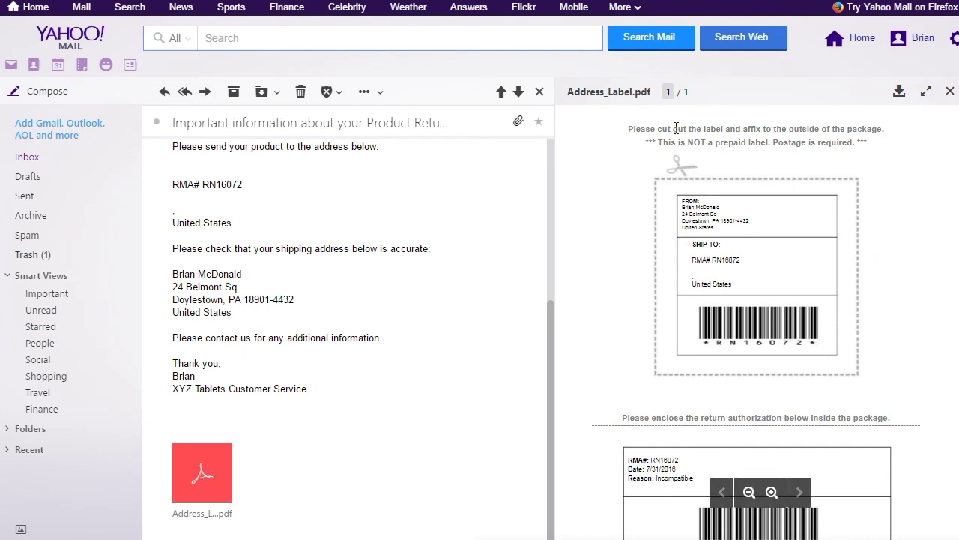
{"action": "scroll", "coordinate": [909, 269], "scroll_direction": "down", "scroll_amount": 2}
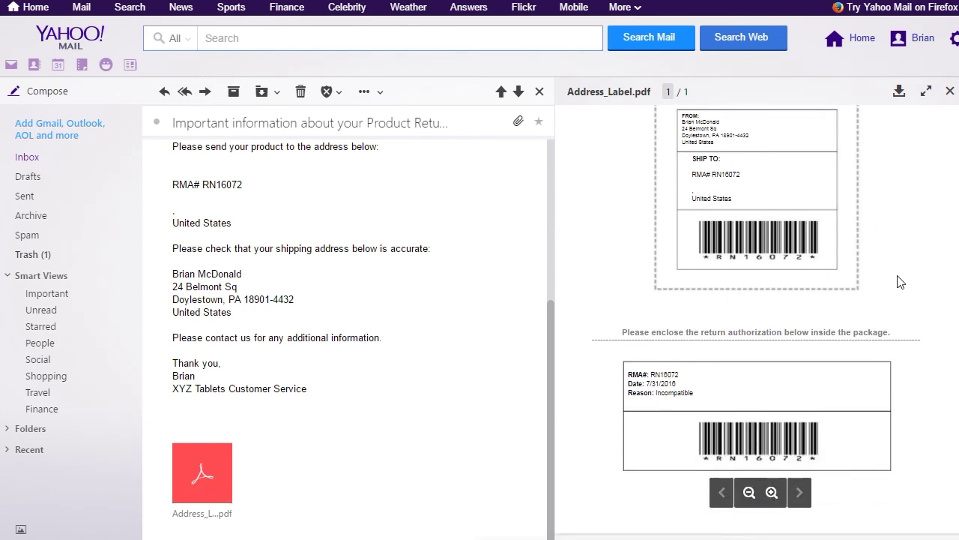